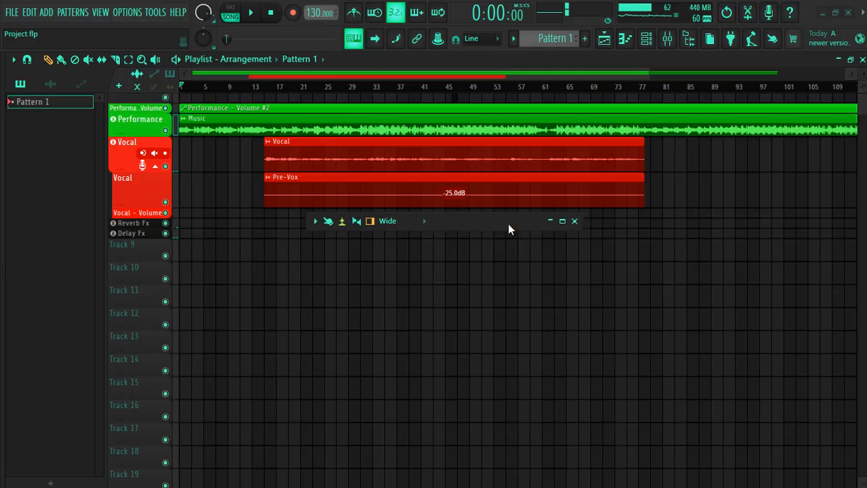
# Zoom the playlist timeline in to about bars 1–81 and place the collapsed mixer just below the Vocal tracks
pyautogui.scroll(1, 209, 209)
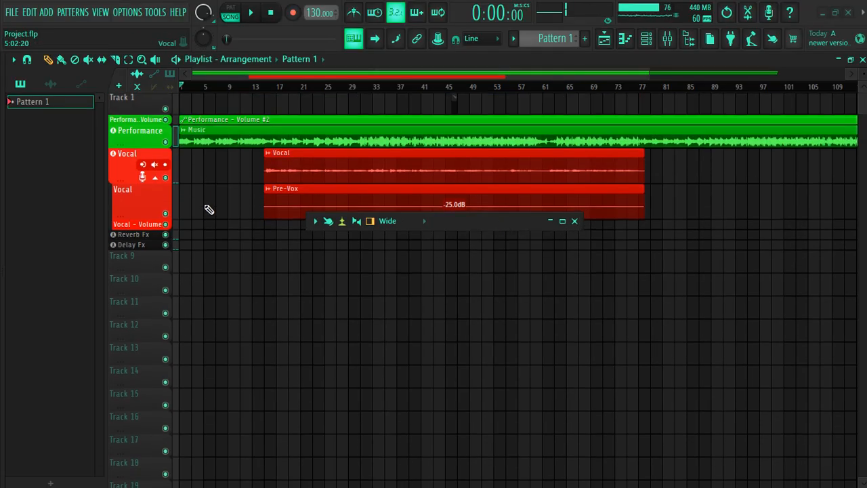
pyautogui.moveTo(651, 74); pyautogui.dragTo(509, 87)
pyautogui.moveTo(480, 227); pyautogui.dragTo(463, 240)
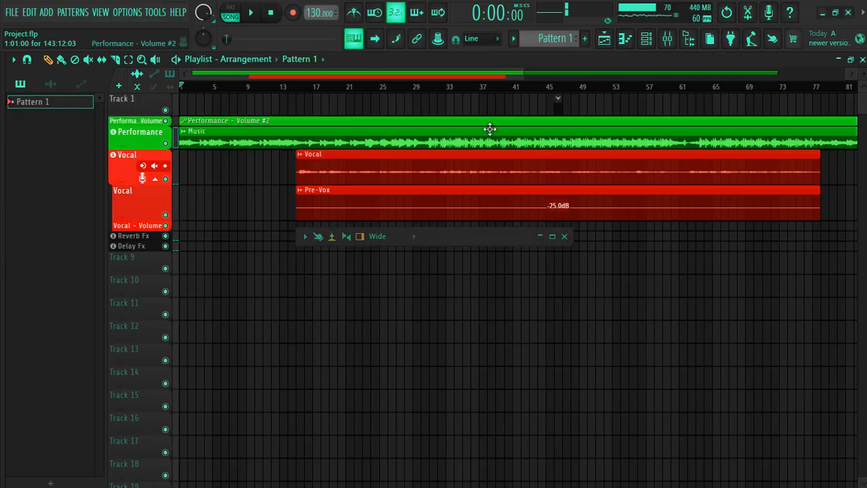
pyautogui.moveTo(490, 236); pyautogui.dragTo(489, 234)
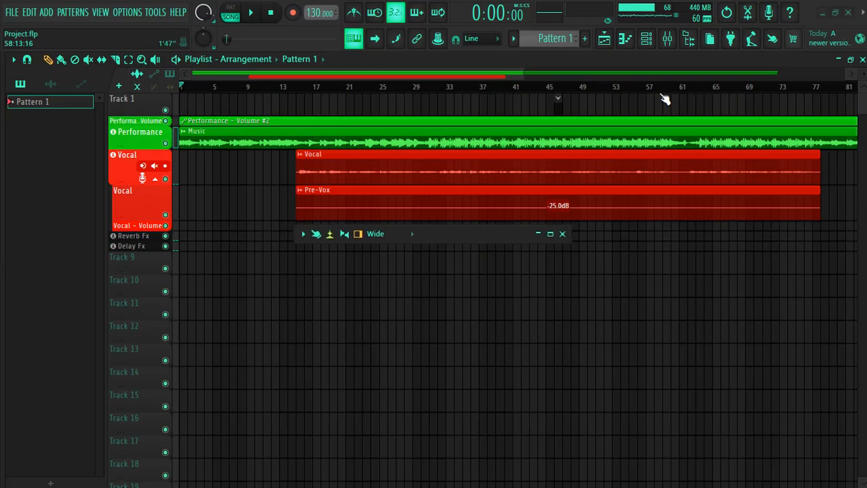
pyautogui.click(668, 39)
pyautogui.click(667, 39)
pyautogui.click(302, 234)
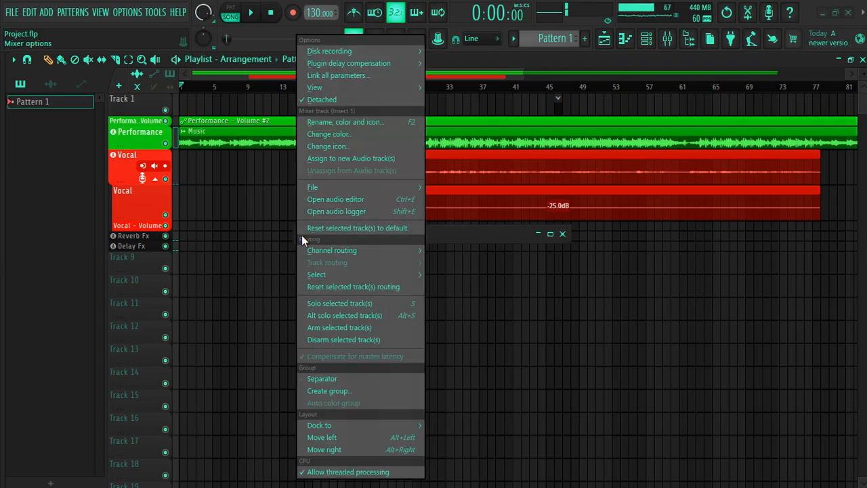
pyautogui.click(464, 237)
# Enlarge the mixer to show full channel strips through Insert 18 and place it below the playlist clips
pyautogui.moveTo(396, 244); pyautogui.dragTo(377, 339)
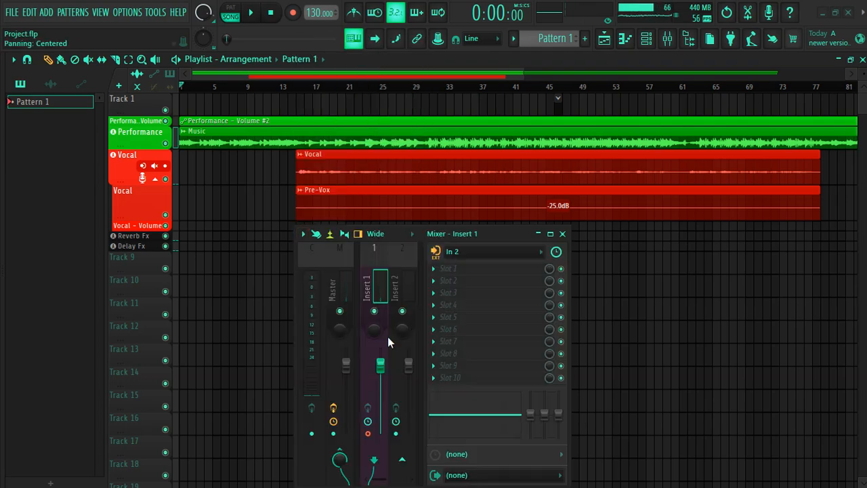
pyautogui.moveTo(568, 302); pyautogui.dragTo(860, 302)
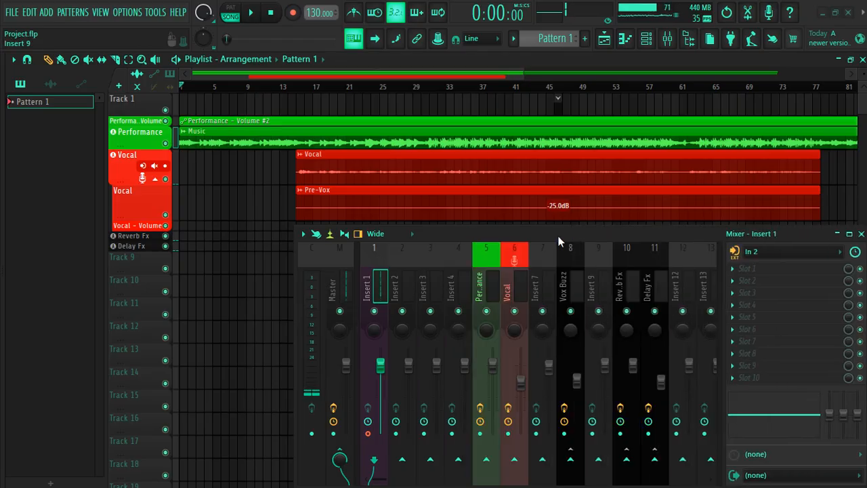
pyautogui.moveTo(564, 237); pyautogui.dragTo(265, 219)
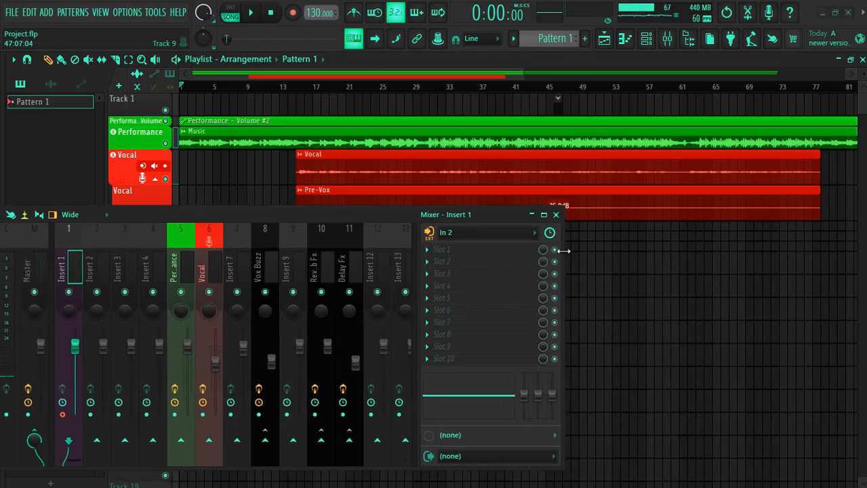
pyautogui.moveTo(564, 251); pyautogui.dragTo(712, 248)
pyautogui.moveTo(341, 214); pyautogui.dragTo(436, 240)
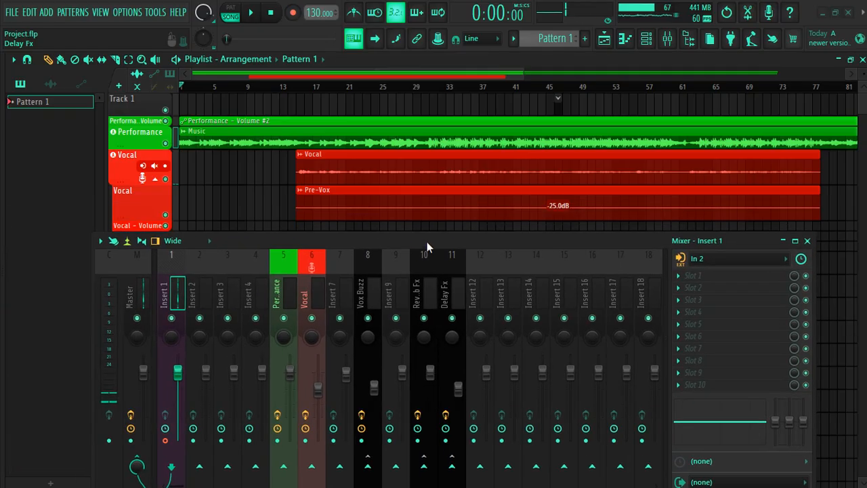
pyautogui.moveTo(368, 243); pyautogui.dragTo(364, 262)
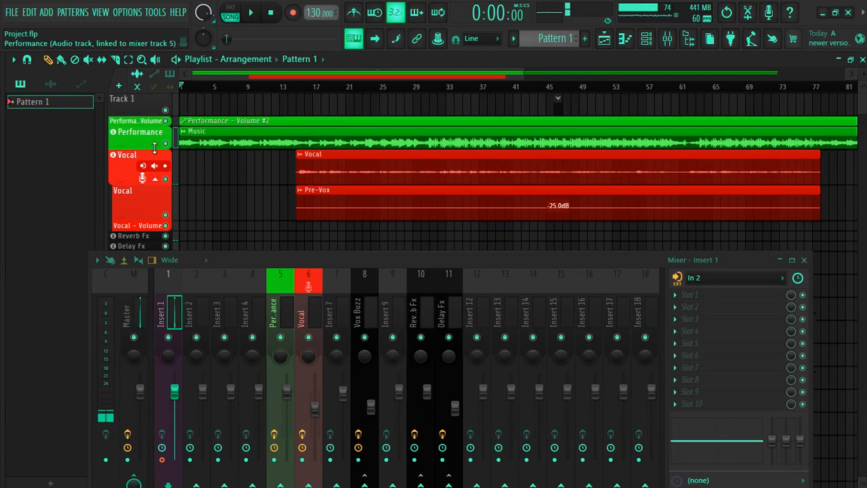
# Select the Performance mixer track, solo its playlist track, and start song playback
pyautogui.click(284, 314)
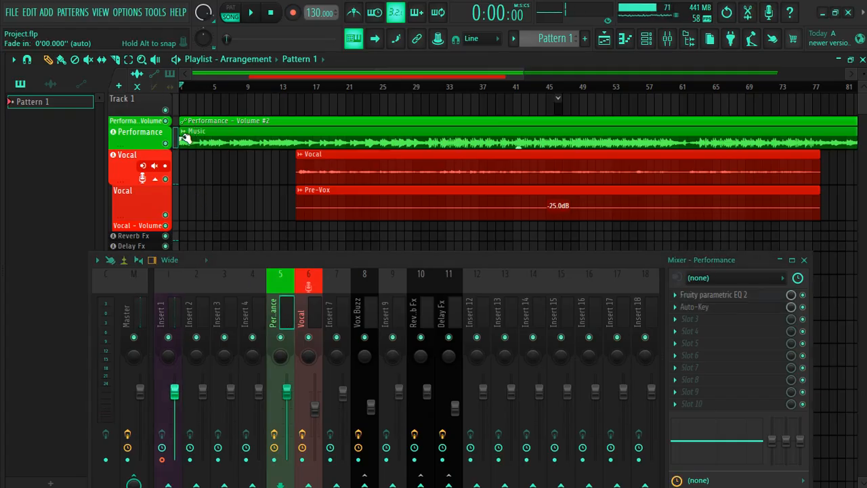
pyautogui.rightClick(165, 144)
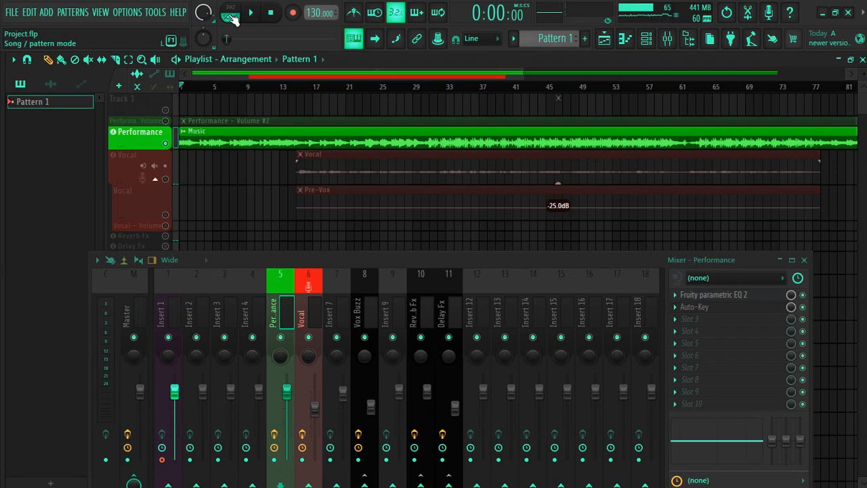
pyautogui.press('space')
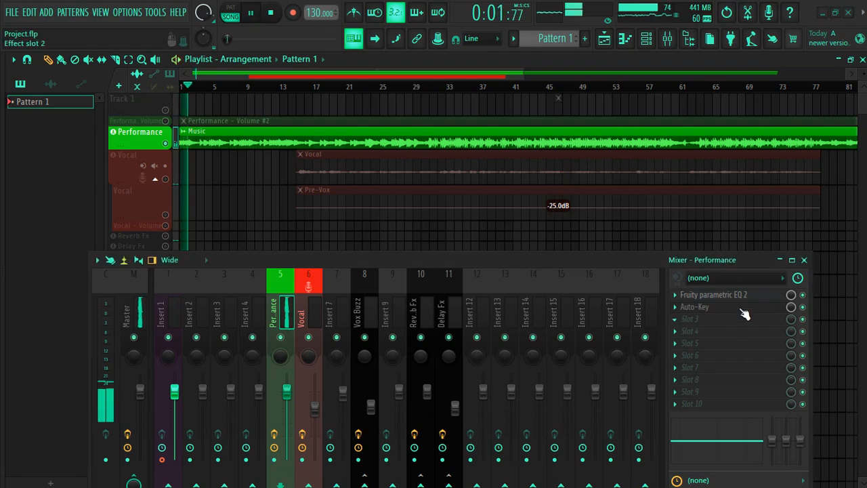
# Pause playback and examine the Fruity parametric EQ 2 bands on the Performance mixer track
pyautogui.click(713, 295)
pyautogui.click(252, 13)
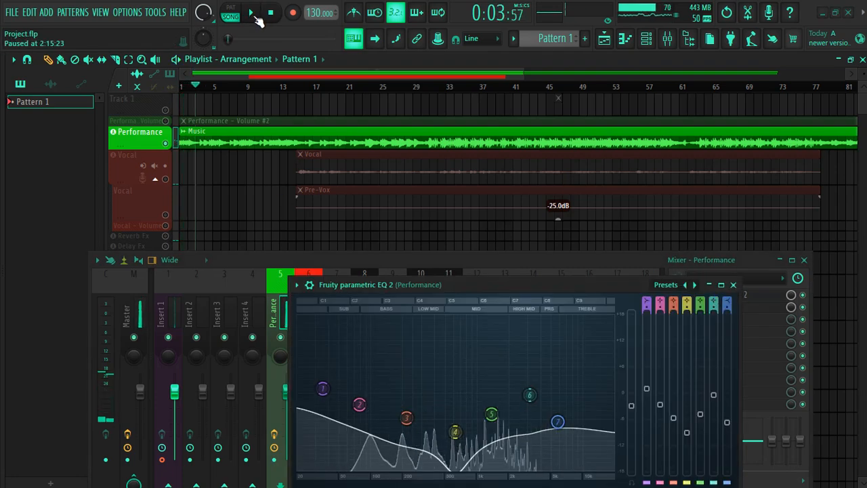
pyautogui.moveTo(493, 283); pyautogui.dragTo(489, 242)
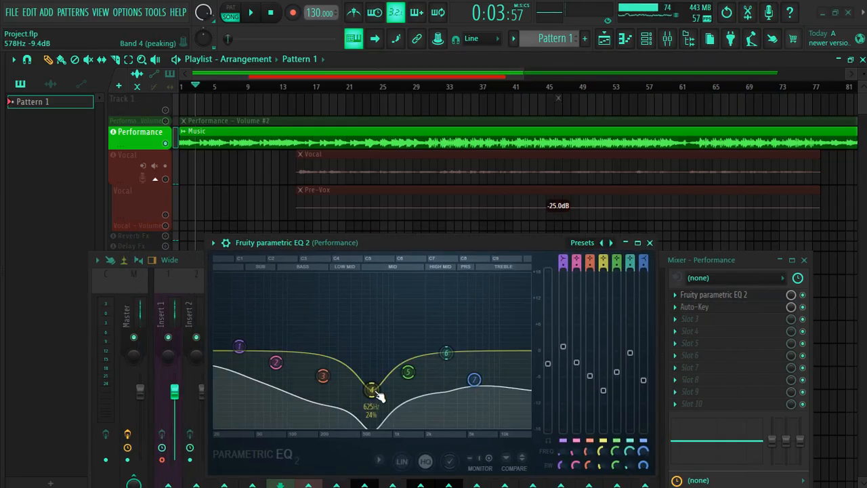
pyautogui.click(178, 305)
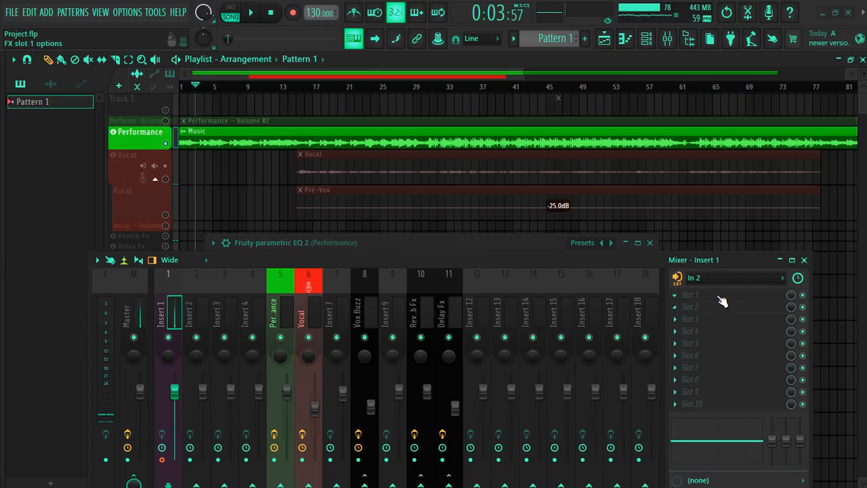
pyautogui.click(290, 304)
pyautogui.click(732, 296)
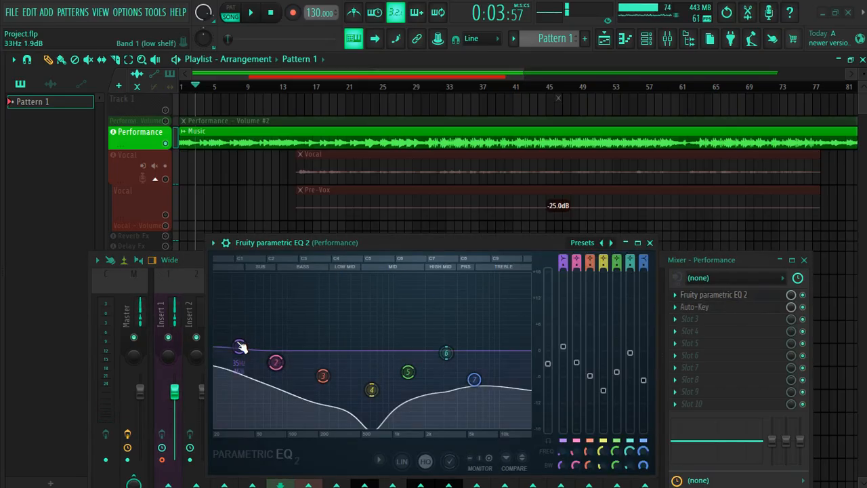
pyautogui.click(650, 242)
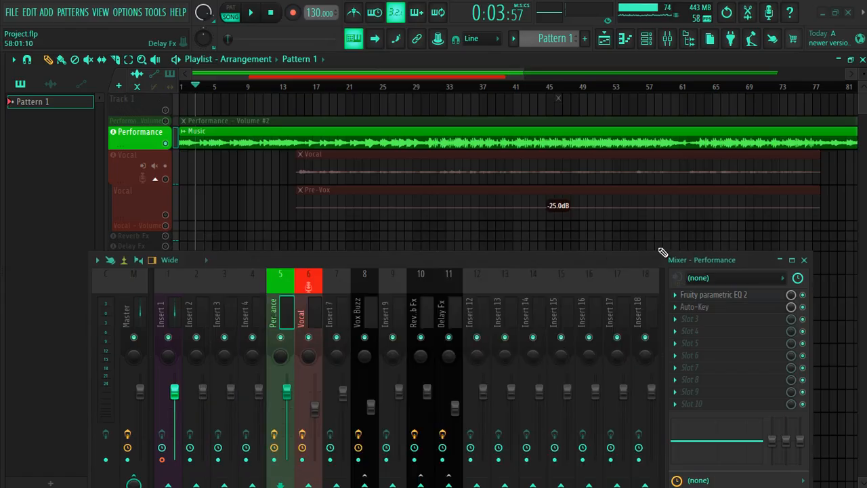
# Select the Vocal mixer track and examine its Auto-Tune EFX plugin, moving the mixer lower to make room
pyautogui.click(310, 322)
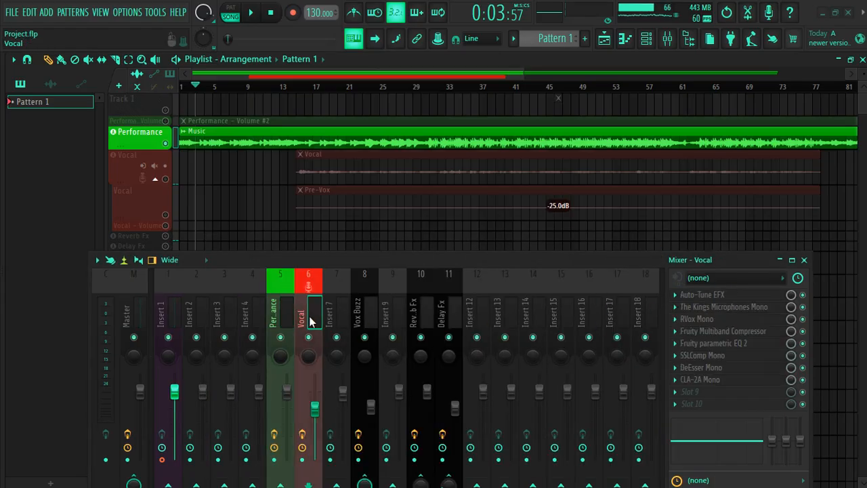
pyautogui.click(725, 298)
pyautogui.moveTo(473, 254); pyautogui.dragTo(449, 357)
pyautogui.moveTo(328, 140); pyautogui.dragTo(346, 90)
pyautogui.click(517, 84)
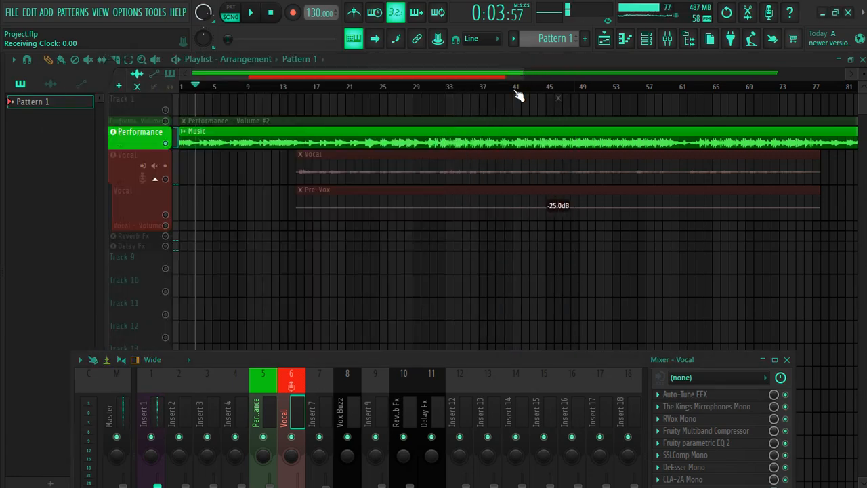
# Examine The Kings Microphones Mono settings on the Vocal track and move the mixer back up
pyautogui.click(677, 407)
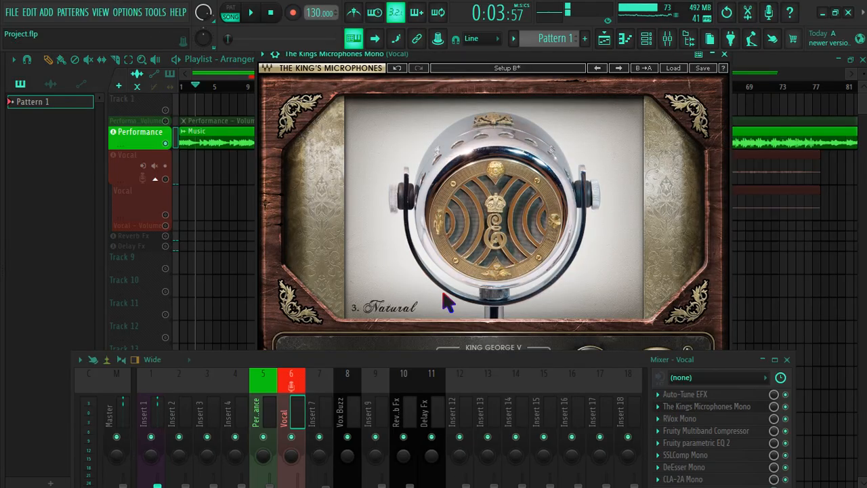
pyautogui.moveTo(486, 56); pyautogui.dragTo(354, 86)
pyautogui.moveTo(365, 357); pyautogui.dragTo(372, 212)
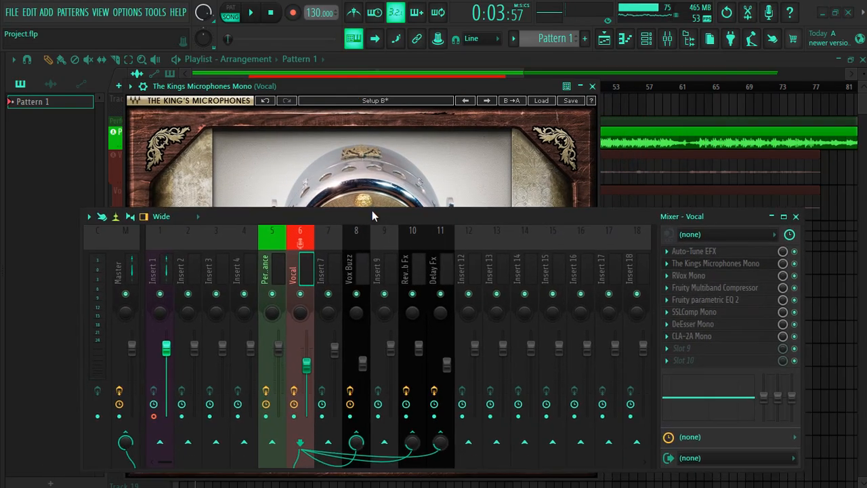
pyautogui.click(593, 86)
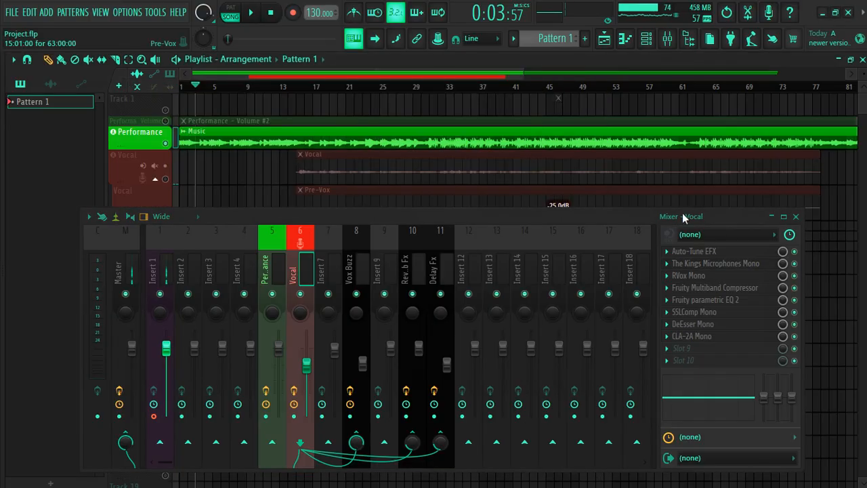
# Examine the RVox Mono and Fruity Multiband Compressor settings on the Vocal track
pyautogui.click(681, 277)
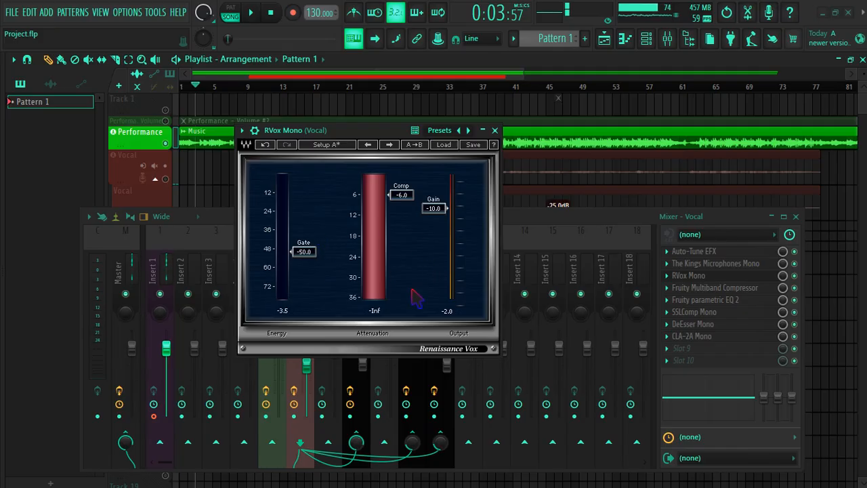
pyautogui.click(495, 130)
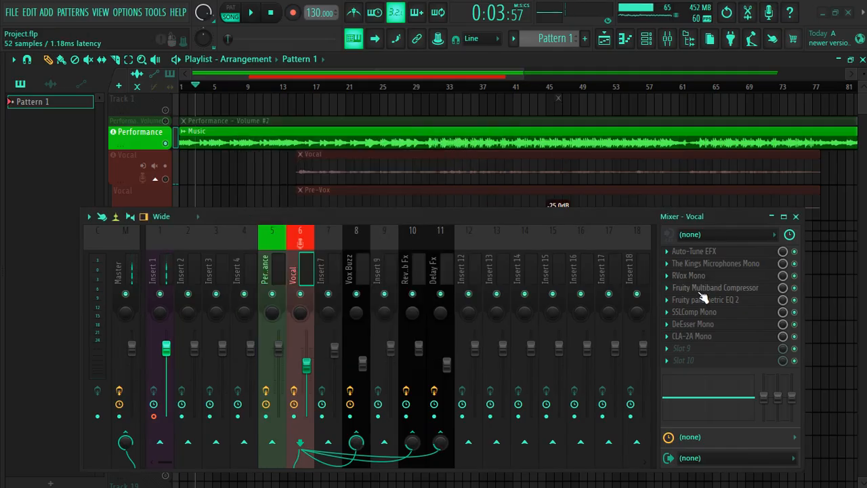
pyautogui.click(698, 291)
pyautogui.moveTo(521, 285); pyautogui.dragTo(448, 235)
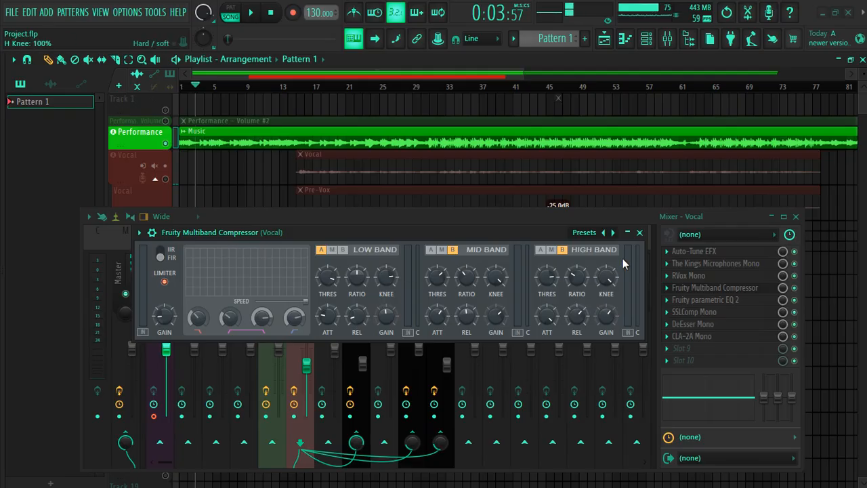
pyautogui.click(639, 232)
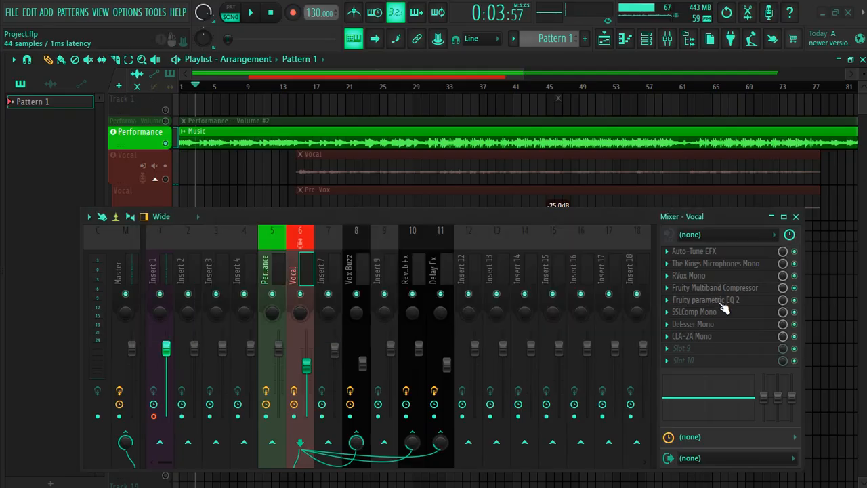
# Examine the Fruity parametric EQ 2 curve in the Vocal track's effect chain
pyautogui.click(695, 302)
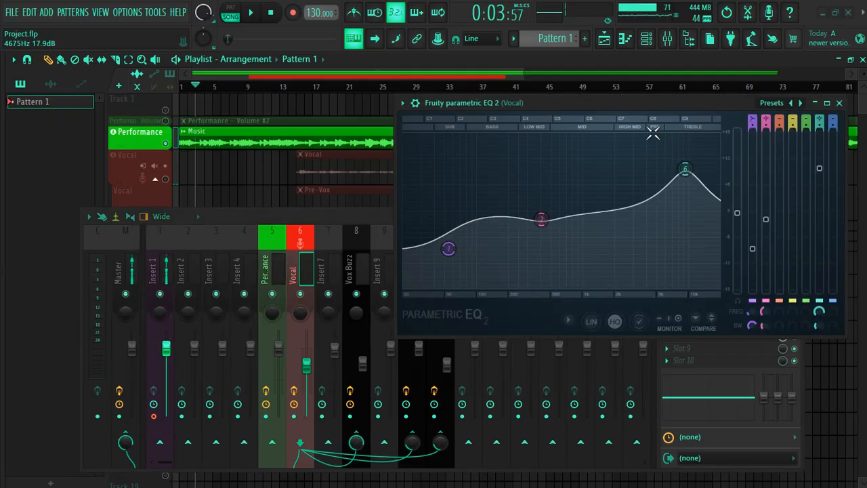
pyautogui.moveTo(613, 107); pyautogui.dragTo(343, 153)
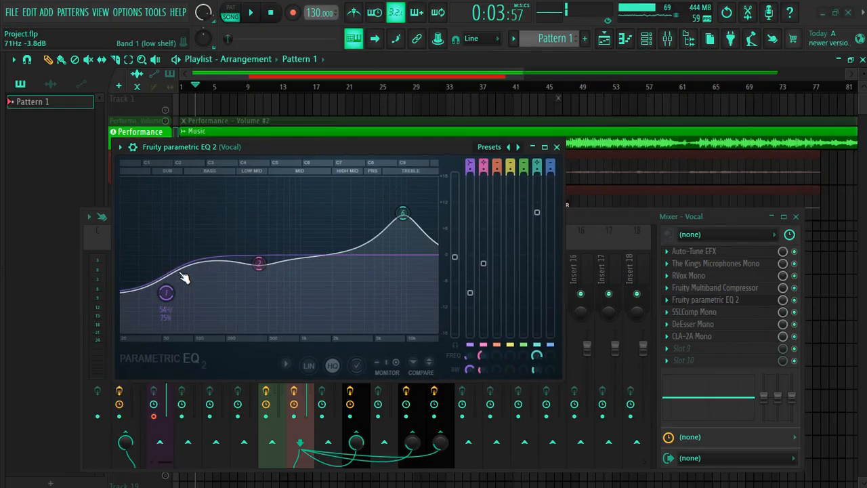
pyautogui.click(557, 146)
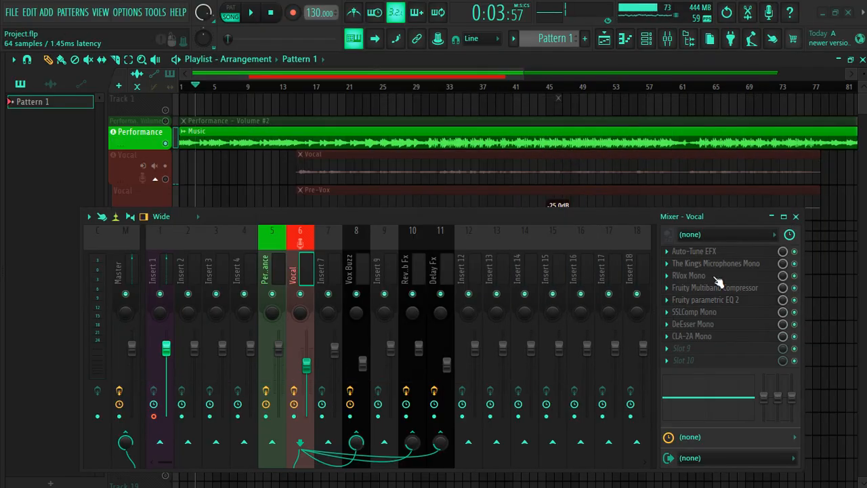
# Examine the SSLComp Mono compressor settings on the Vocal track
pyautogui.click(697, 313)
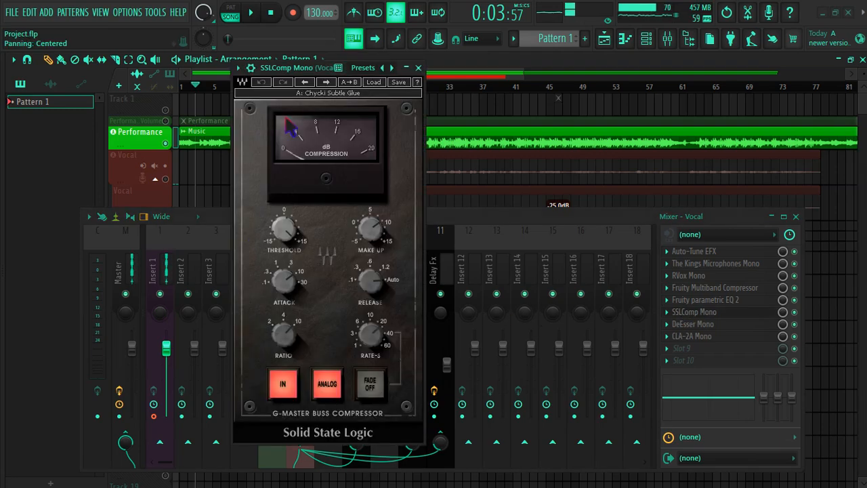
pyautogui.moveTo(338, 68); pyautogui.dragTo(354, 98)
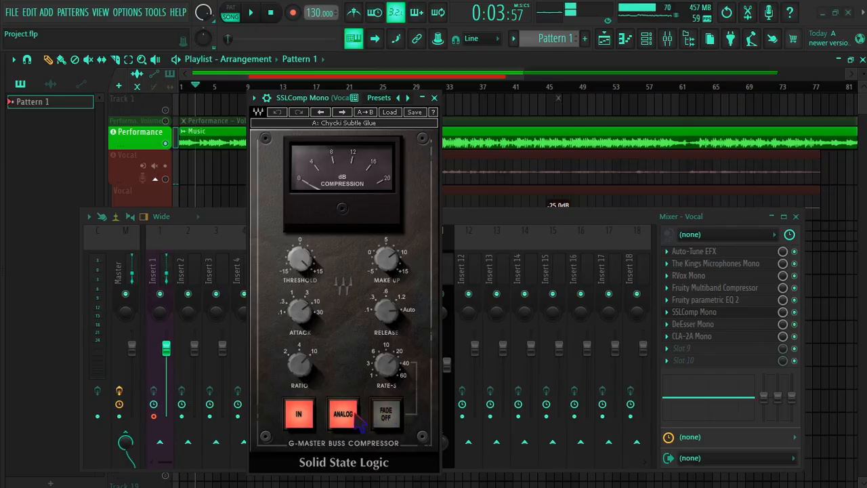
pyautogui.click(435, 98)
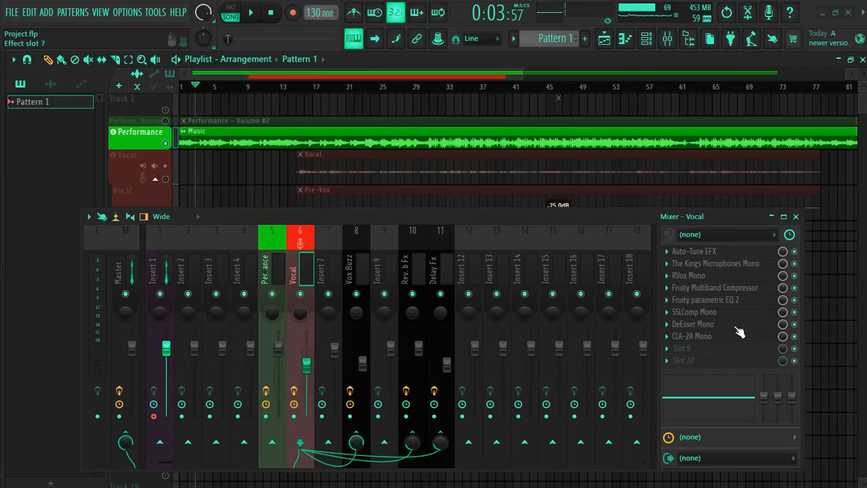
# Examine the DeEsser Mono threshold and frequency settings on the Vocal track
pyautogui.click(696, 327)
pyautogui.moveTo(206, 29); pyautogui.dragTo(248, 109)
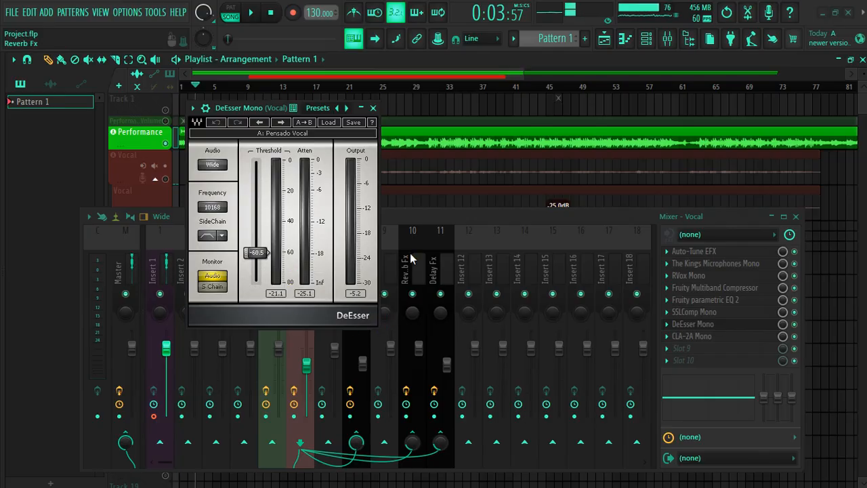
pyautogui.click(373, 108)
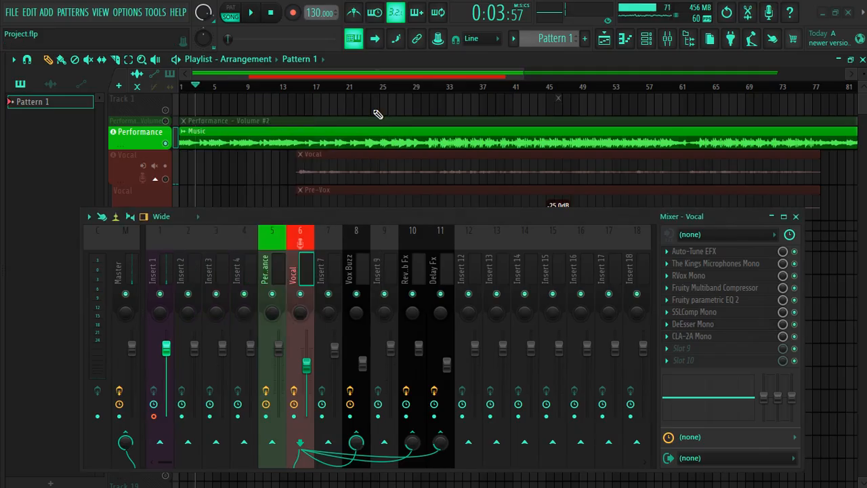
# Examine the CLA-2A Mono compressor settings on the Vocal track and close the plugin
pyautogui.click(693, 336)
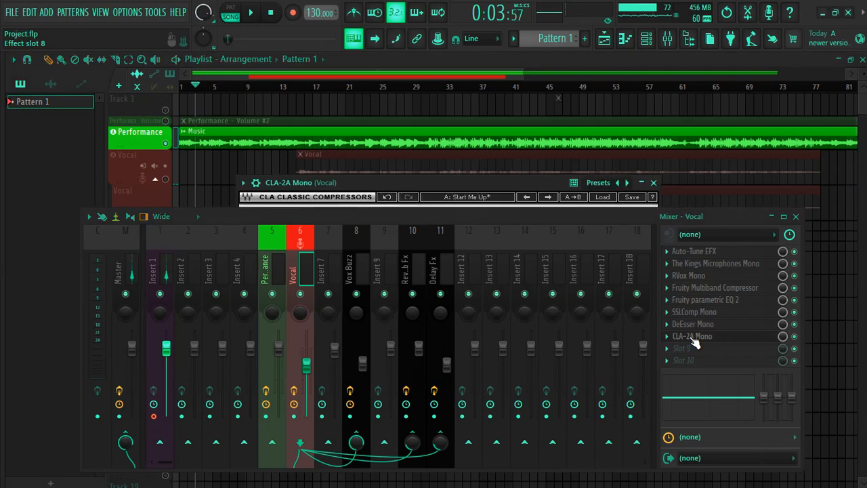
pyautogui.moveTo(449, 216); pyautogui.dragTo(410, 269)
pyautogui.moveTo(412, 185); pyautogui.dragTo(330, 78)
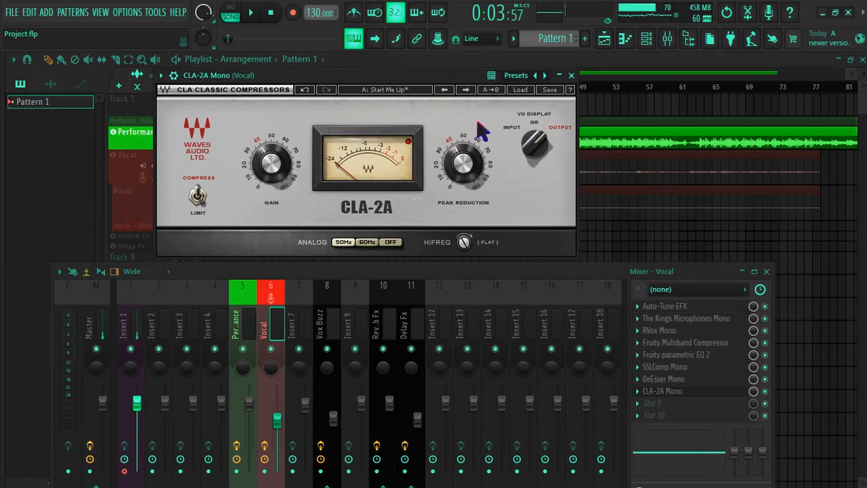
pyautogui.click(571, 76)
pyautogui.moveTo(376, 278); pyautogui.dragTo(382, 201)
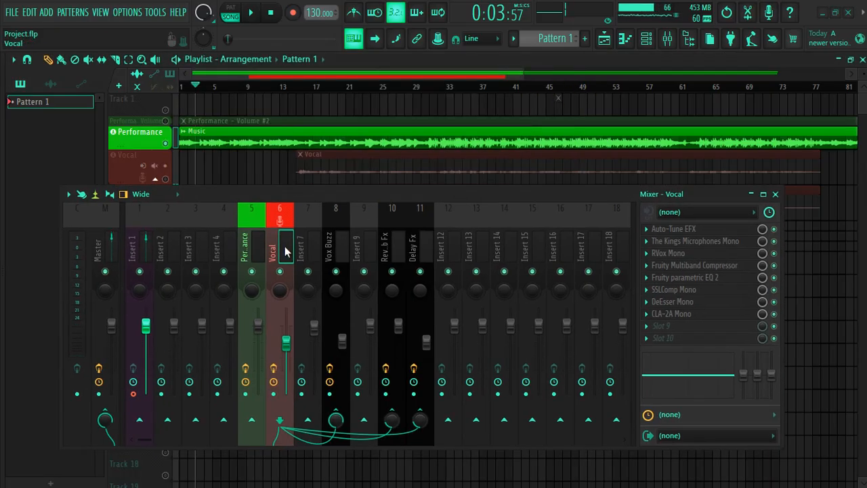
# Examine the RVox Stereo gate, compression and gain settings on the Vox Buzz track
pyautogui.click(332, 246)
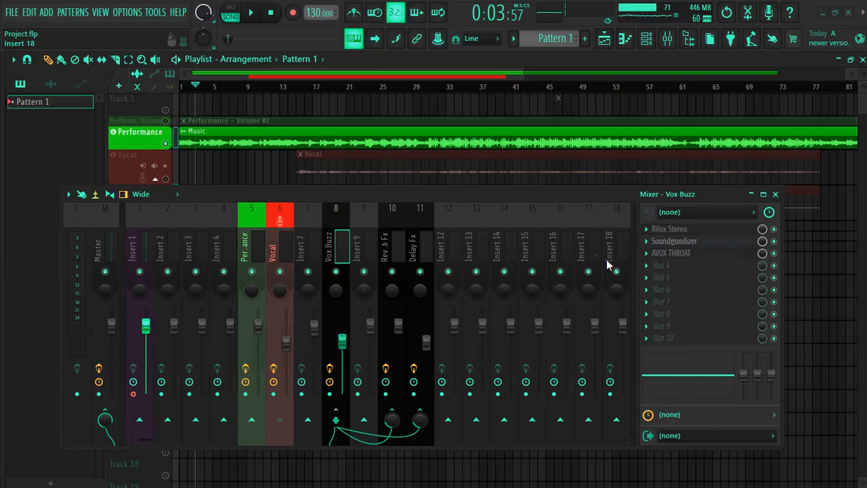
pyautogui.click(700, 232)
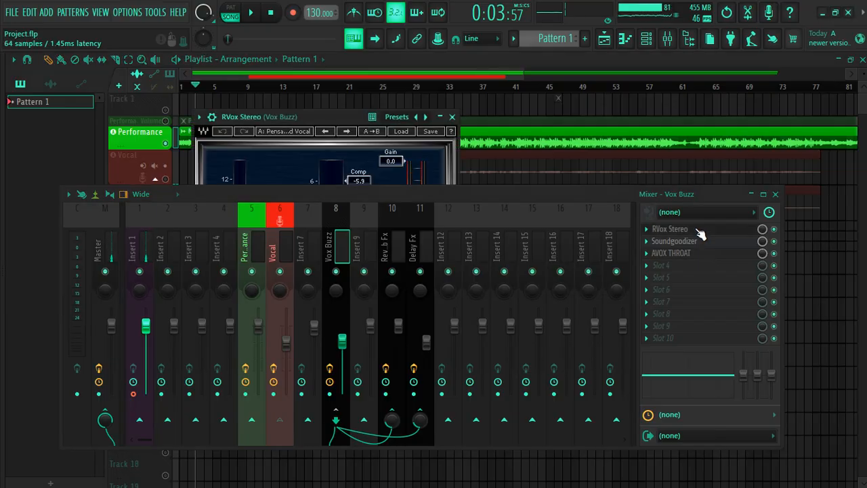
pyautogui.moveTo(394, 198); pyautogui.dragTo(393, 228)
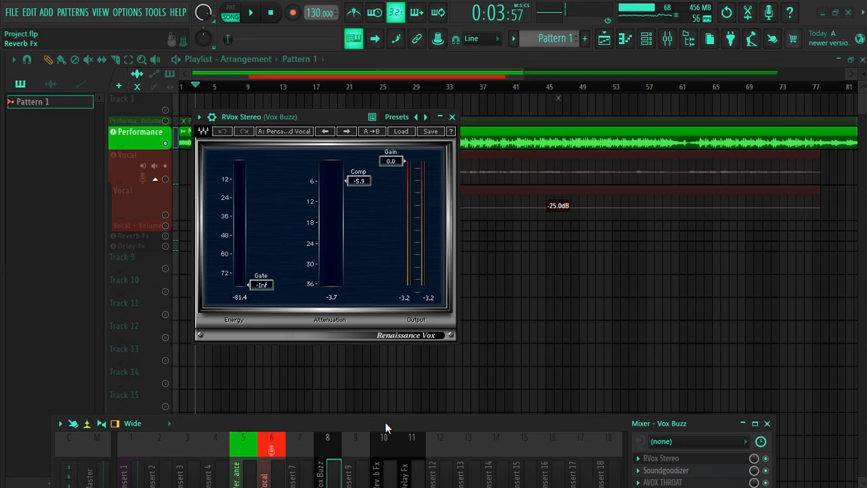
pyautogui.moveTo(385, 423); pyautogui.dragTo(390, 311)
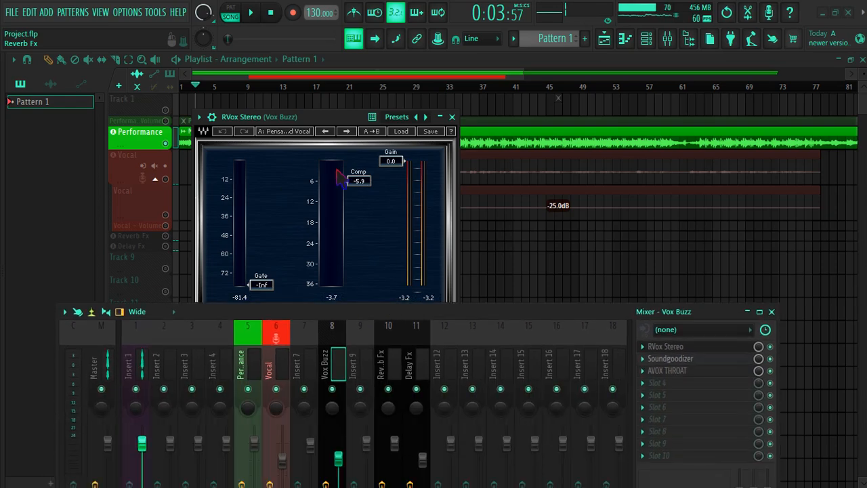
pyautogui.moveTo(333, 308); pyautogui.dragTo(302, 231)
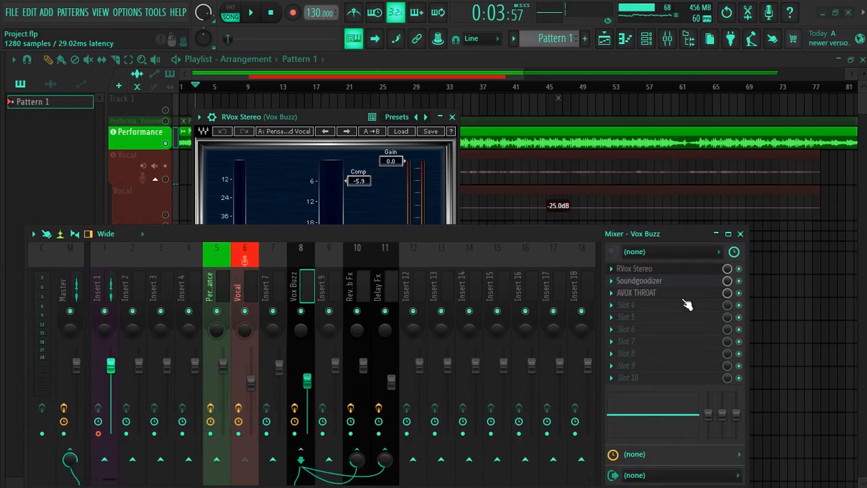
# Examine the Soundgoodizer amount and mode on the Vox Buzz track
pyautogui.click(643, 282)
pyautogui.moveTo(353, 238); pyautogui.dragTo(330, 284)
pyautogui.moveTo(144, 110); pyautogui.dragTo(163, 63)
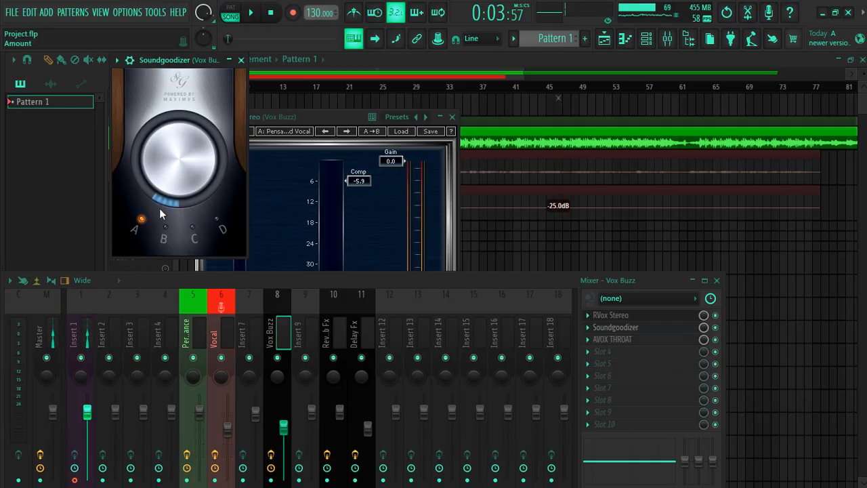
# Examine the AVOX THROAT throat-shaping settings on the Vox Buzz track
pyautogui.click(609, 339)
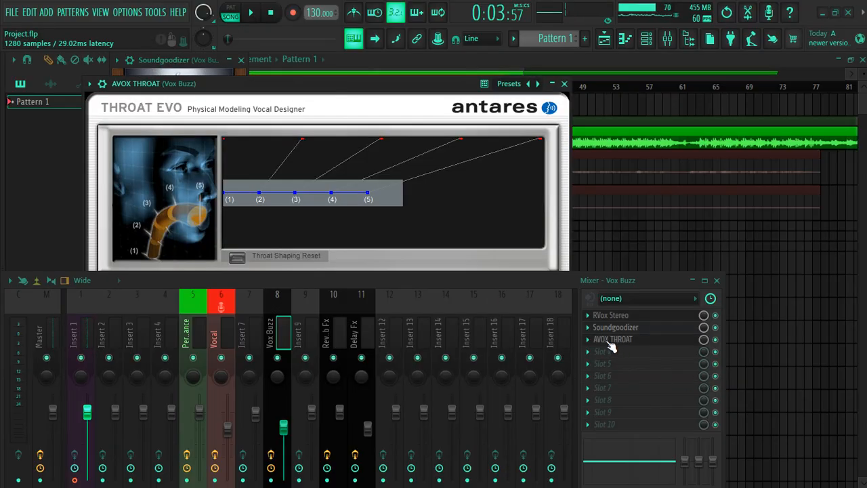
pyautogui.moveTo(356, 87); pyautogui.dragTo(438, 39)
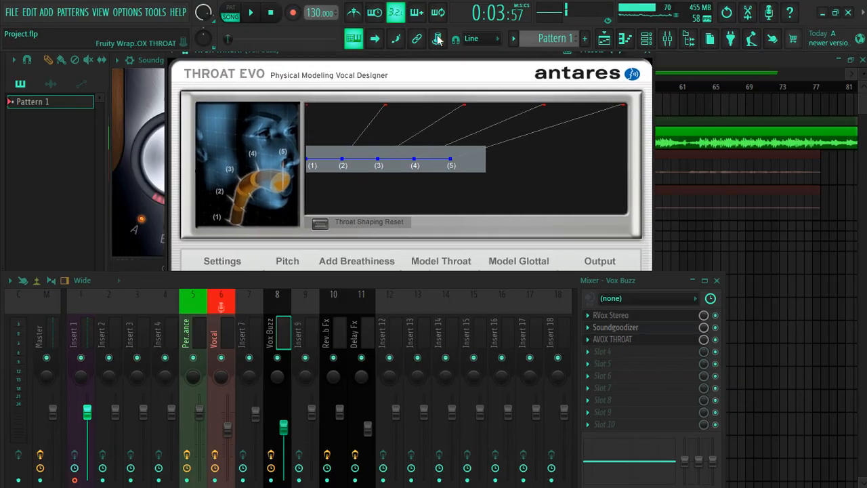
pyautogui.moveTo(372, 280); pyautogui.dragTo(363, 148)
# Compare the send routing of the Vox Buzz and Vocal mixer tracks, including the Vocal sends to Reverb Fx and Delay Fx
pyautogui.click(249, 203)
pyautogui.click(215, 204)
pyautogui.click(275, 197)
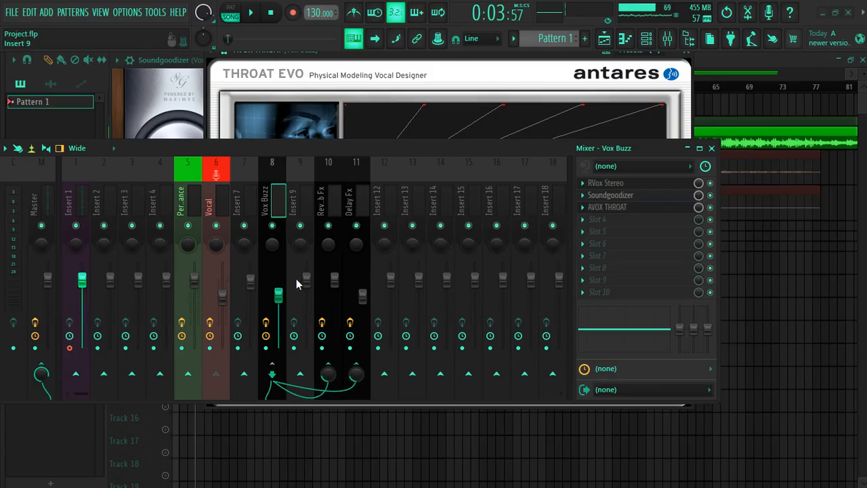
pyautogui.click(220, 203)
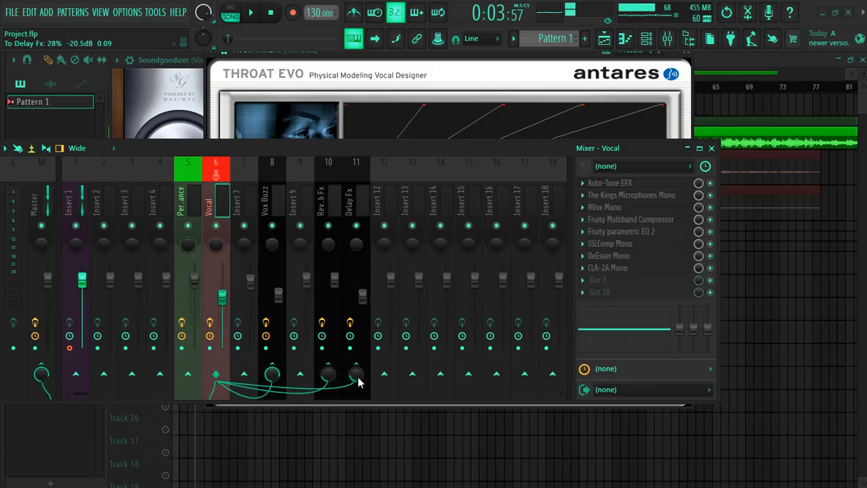
# Examine the H-Reverb Stereo settings on the Reverb Fx track
pyautogui.click(324, 214)
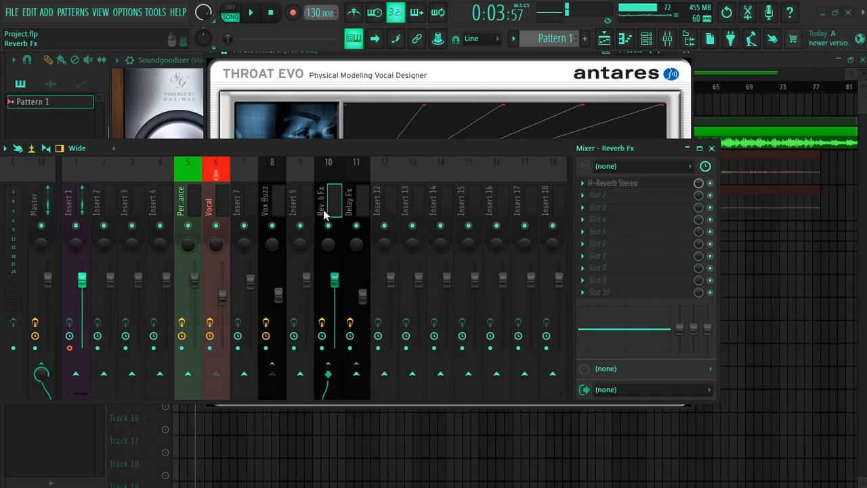
pyautogui.click(613, 190)
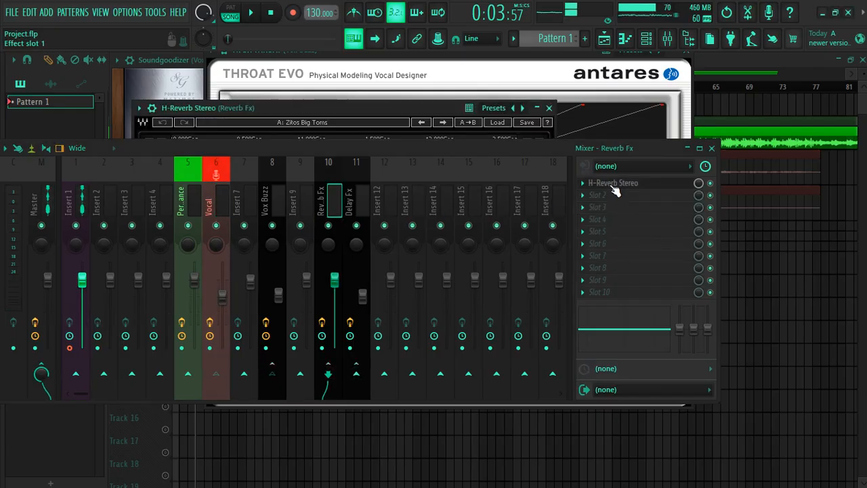
pyautogui.moveTo(442, 150); pyautogui.dragTo(423, 376)
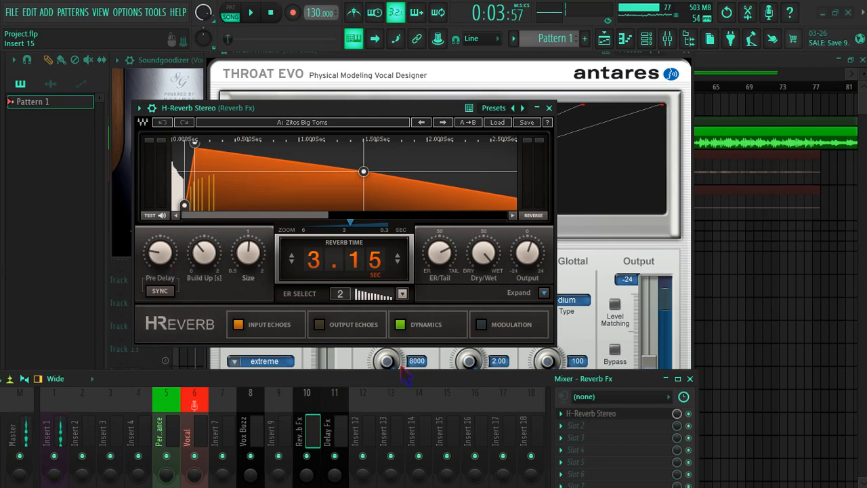
# Examine the H-Delay Stereo settings on the Delay Fx track and dismiss the open plugin windows
pyautogui.click(342, 437)
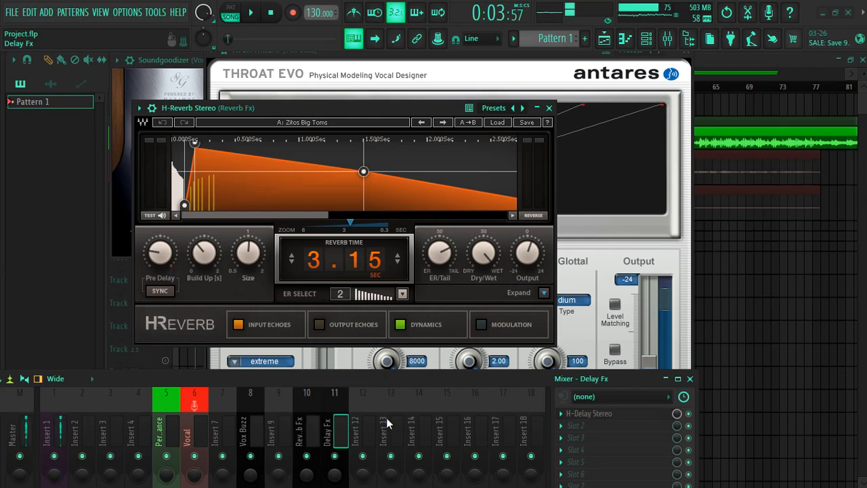
pyautogui.click(595, 414)
pyautogui.moveTo(285, 124); pyautogui.dragTo(400, 111)
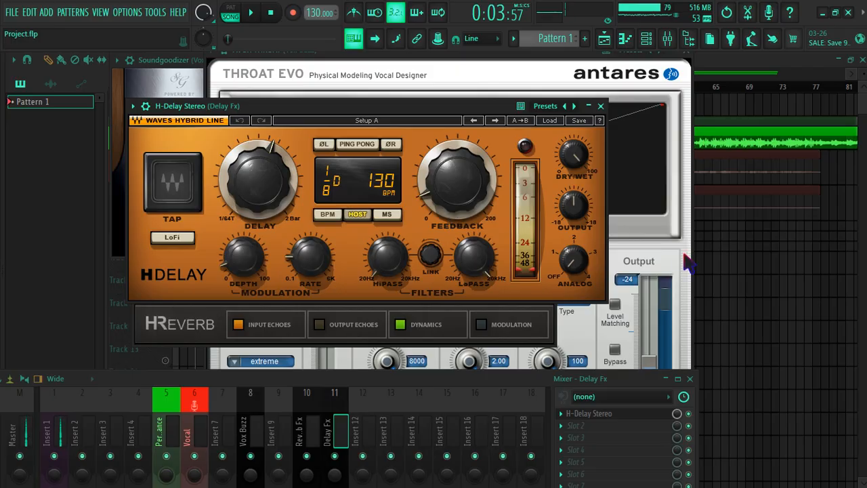
pyautogui.click(764, 257)
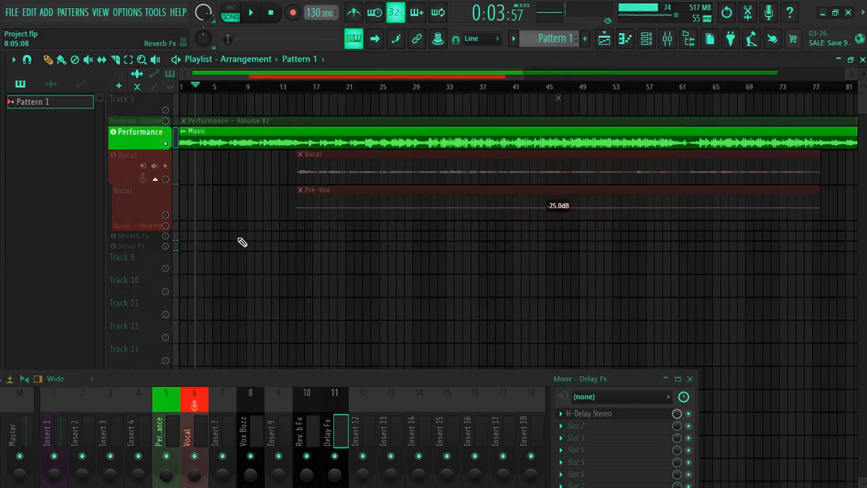
# Unmute all playlist tracks and disarm recording on the Insert 1 mixer track
pyautogui.rightClick(165, 144)
pyautogui.moveTo(209, 377); pyautogui.dragTo(320, 212)
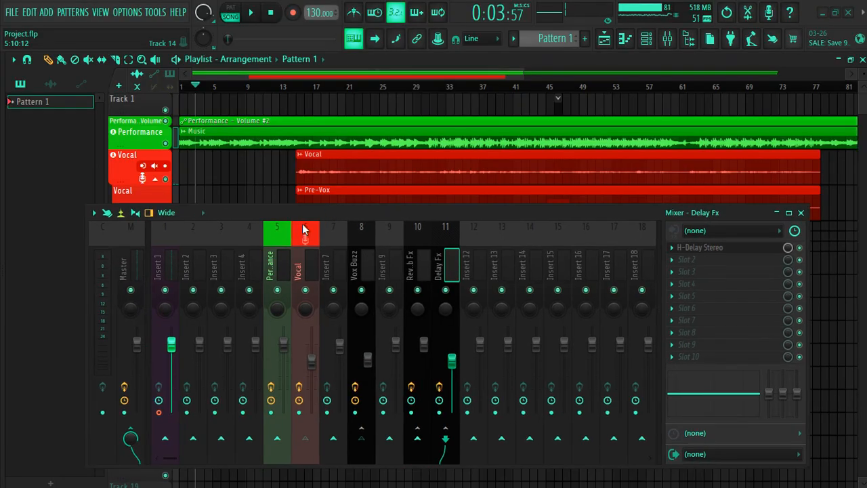
pyautogui.click(162, 414)
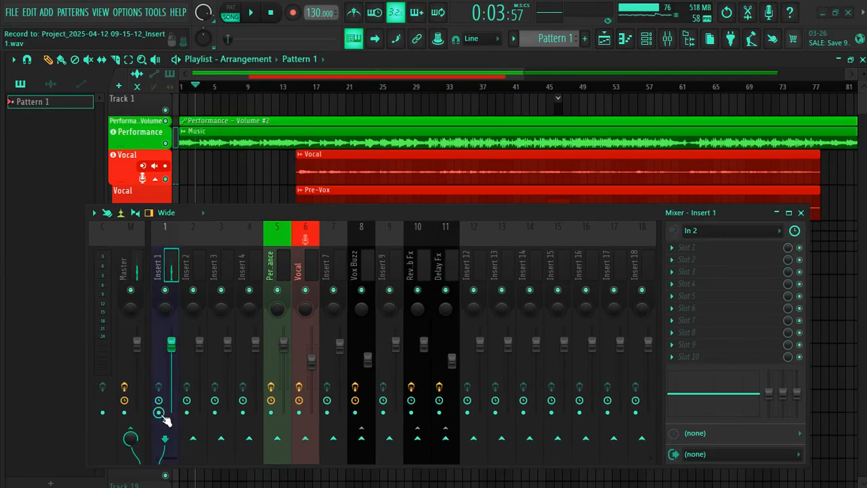
pyautogui.moveTo(291, 215); pyautogui.dragTo(292, 303)
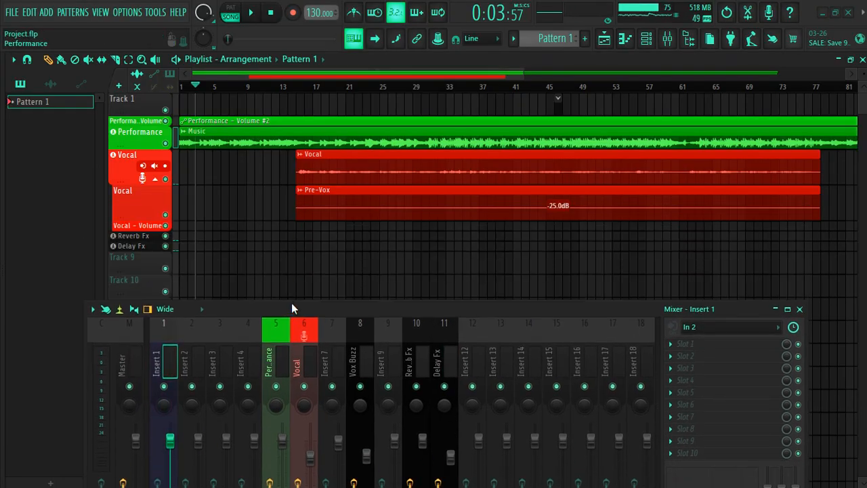
# Play the full song from about bar 13, shortly before the Vocal clip begins, with the mixer meters in view
pyautogui.click(297, 87)
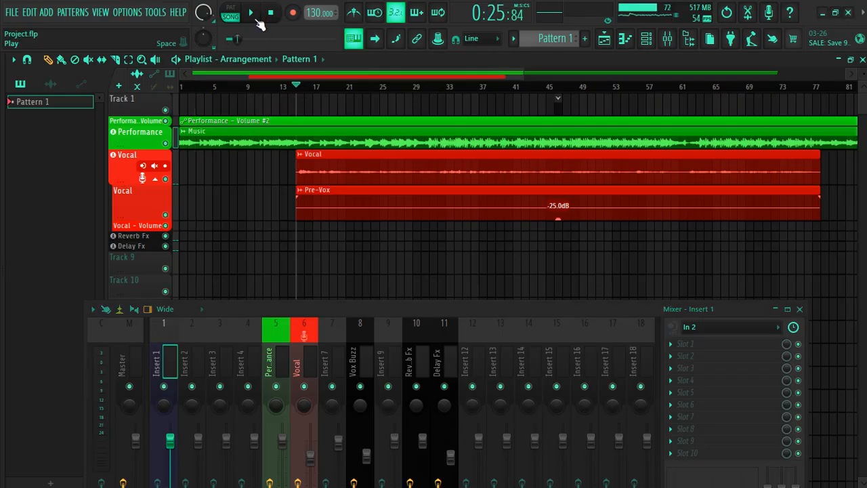
pyautogui.click(280, 87)
pyautogui.click(251, 15)
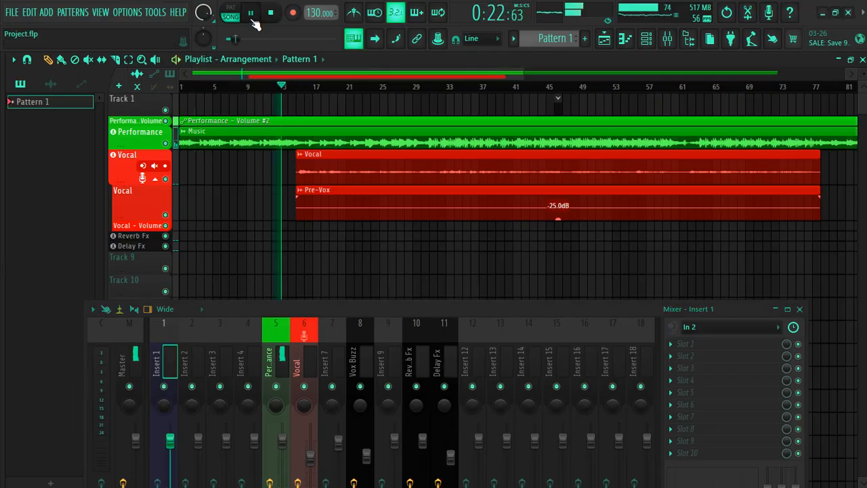
pyautogui.moveTo(299, 304); pyautogui.dragTo(296, 239)
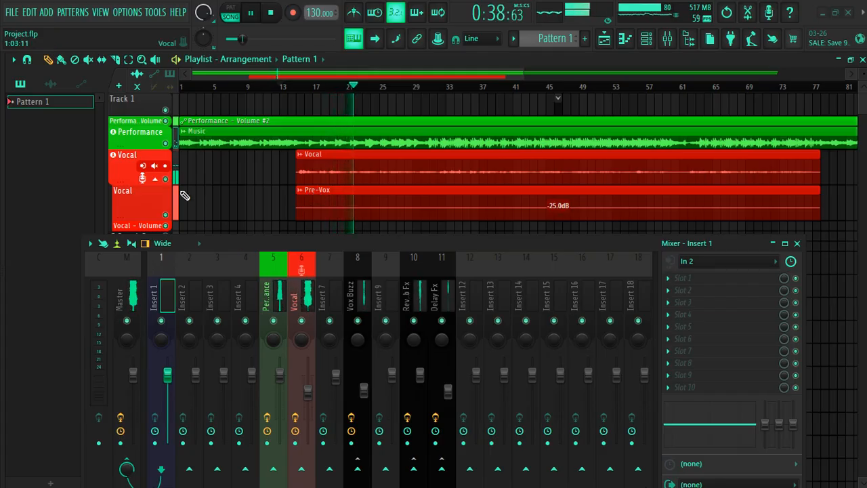
# Solo the Vocal track to hear it alone, stop playback and unmute all playlist tracks
pyautogui.rightClick(167, 181)
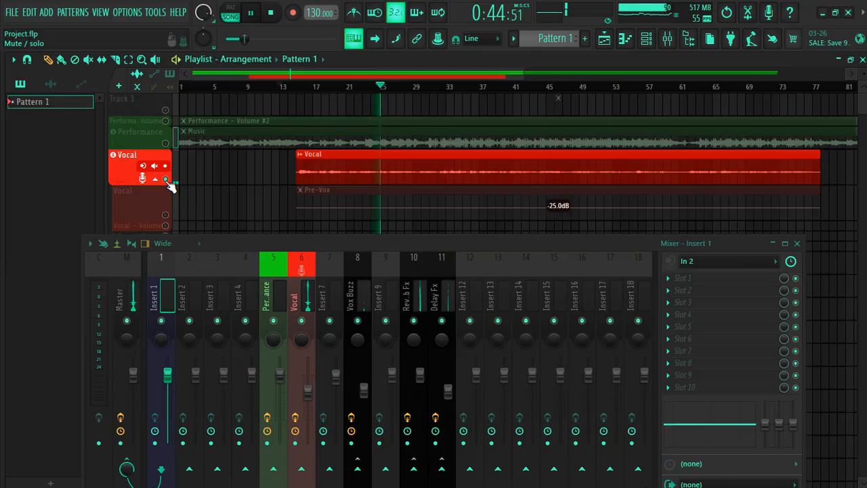
pyautogui.click(165, 179)
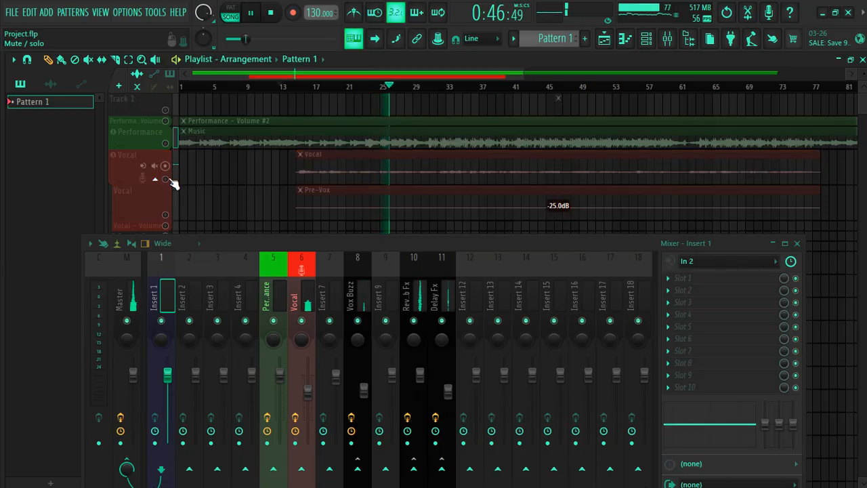
pyautogui.click(266, 13)
pyautogui.rightClick(167, 143)
pyautogui.rightClick(167, 143)
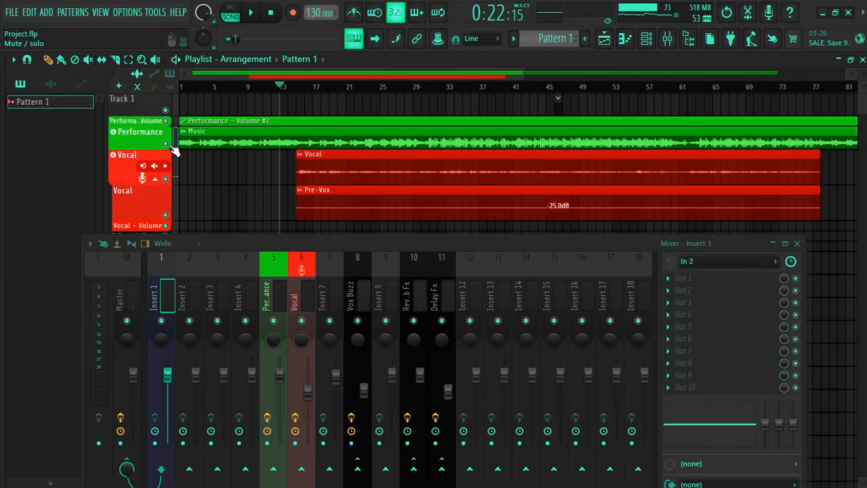
# Arm the Insert 1 mixer track for recording from input In 2
pyautogui.click(155, 443)
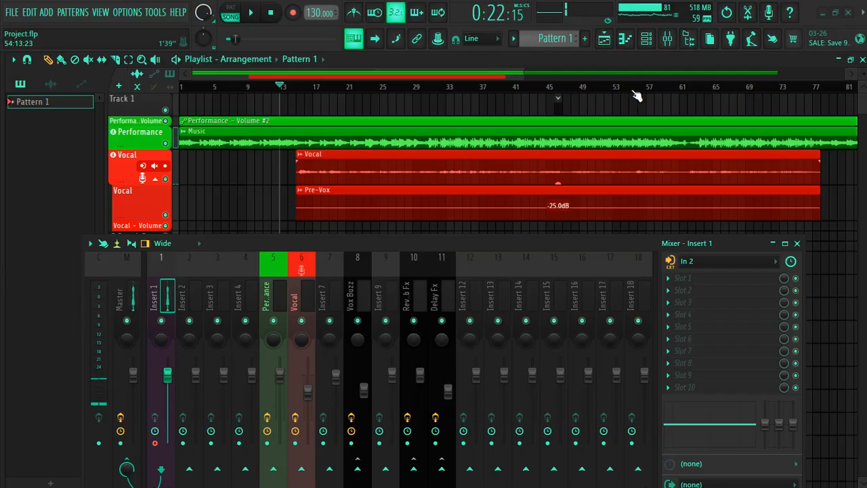
pyautogui.moveTo(458, 240); pyautogui.dragTo(458, 204)
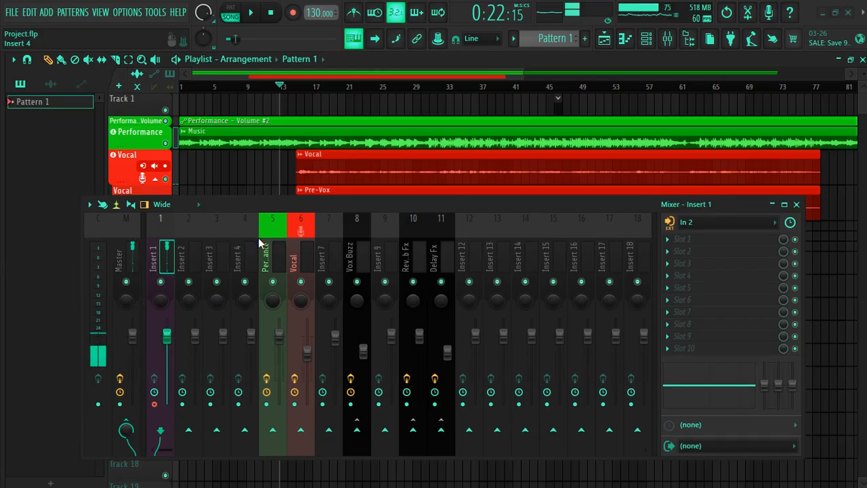
pyautogui.moveTo(322, 212); pyautogui.dragTo(325, 243)
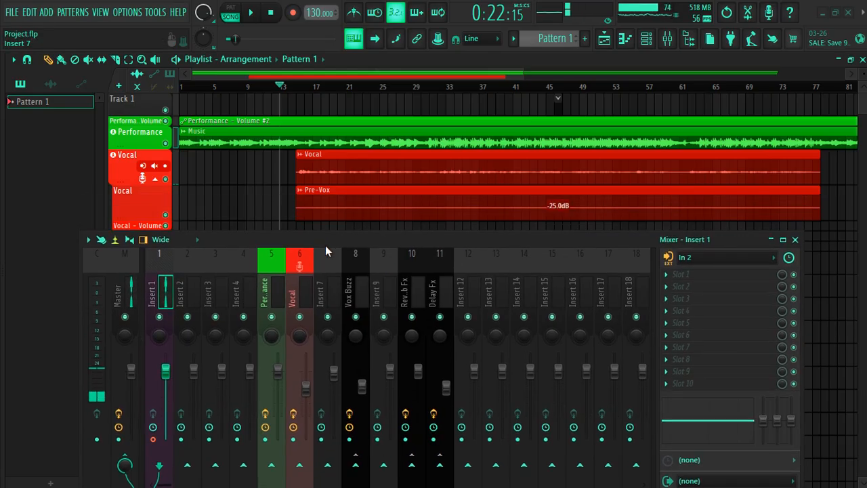